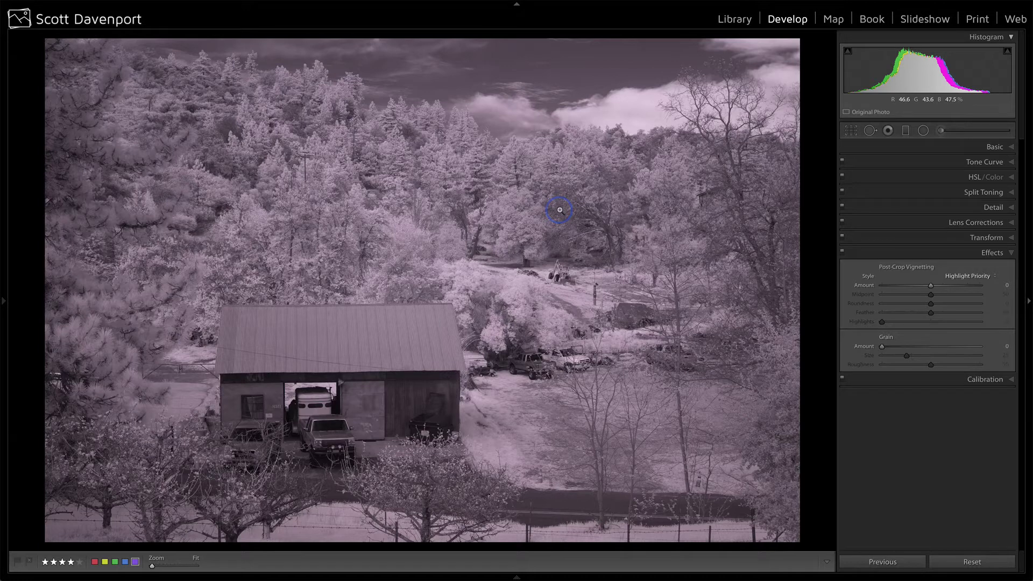
Browse the profiles, try Sony A7R Deep B&W Infrared (Juiced), and apply Sony A7R Deep B&W Infrared to the photo.
left_click(995, 147)
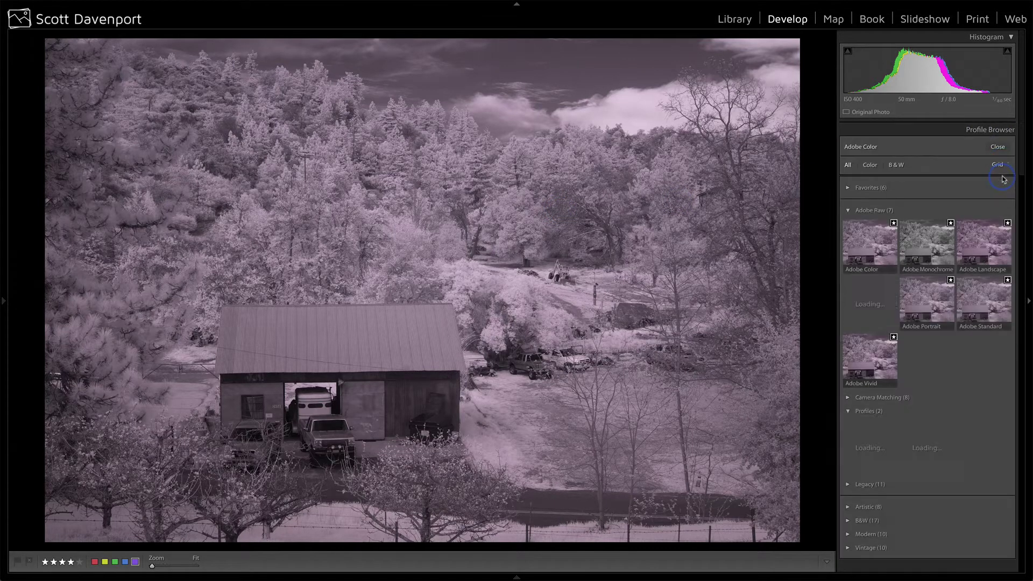
left_click(1004, 180)
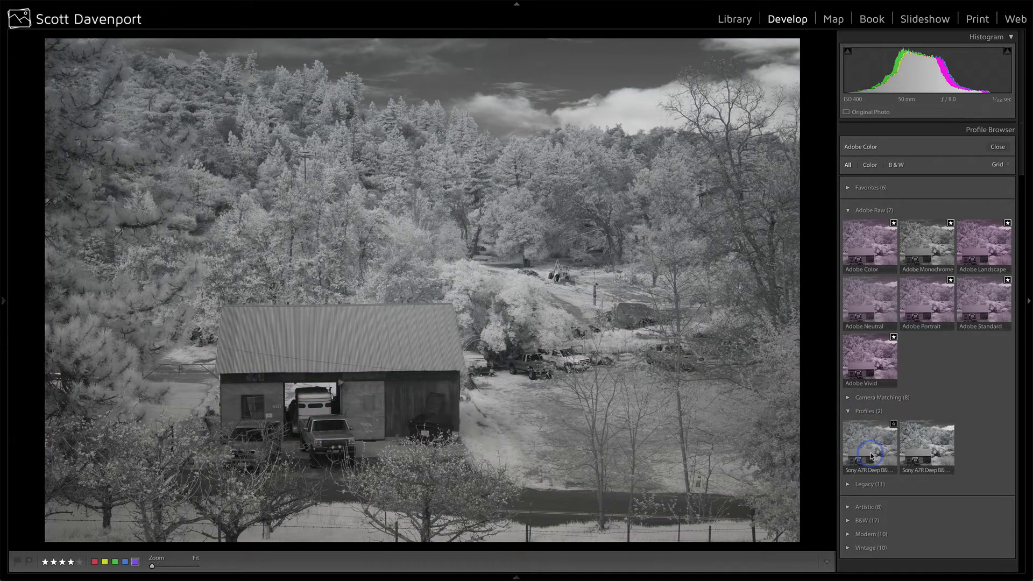
left_click(926, 447)
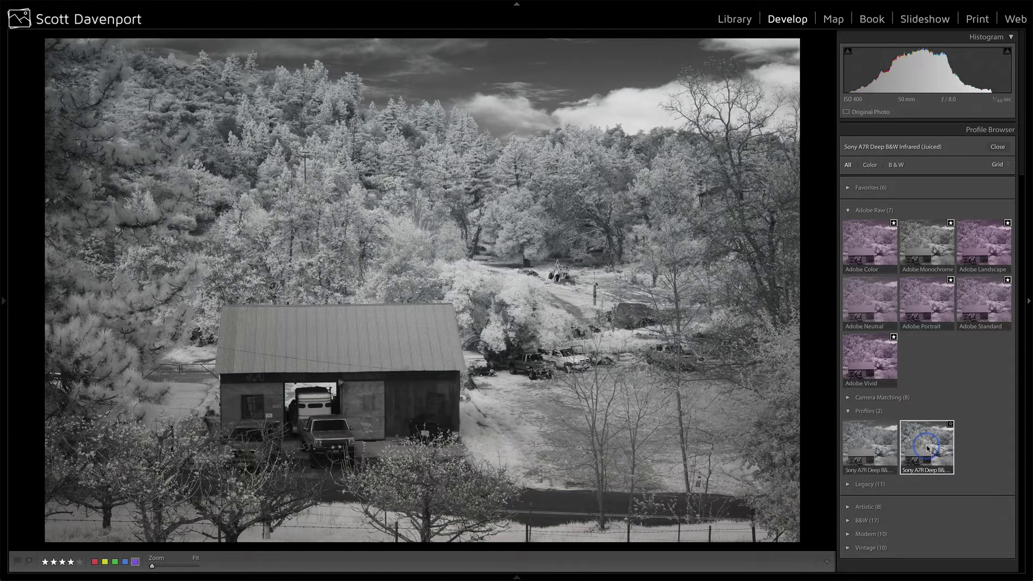
left_click(868, 447)
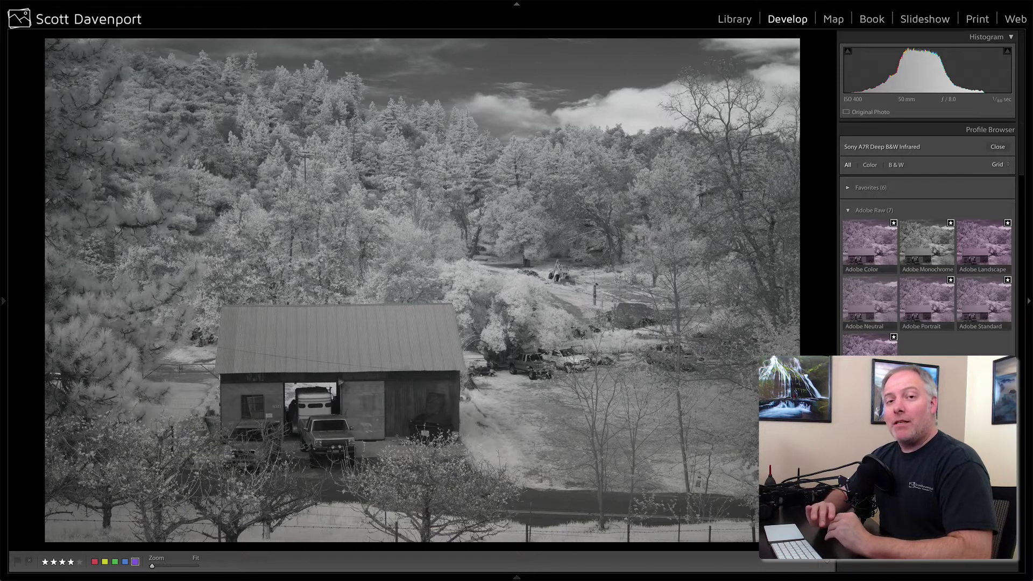
left_click(869, 447)
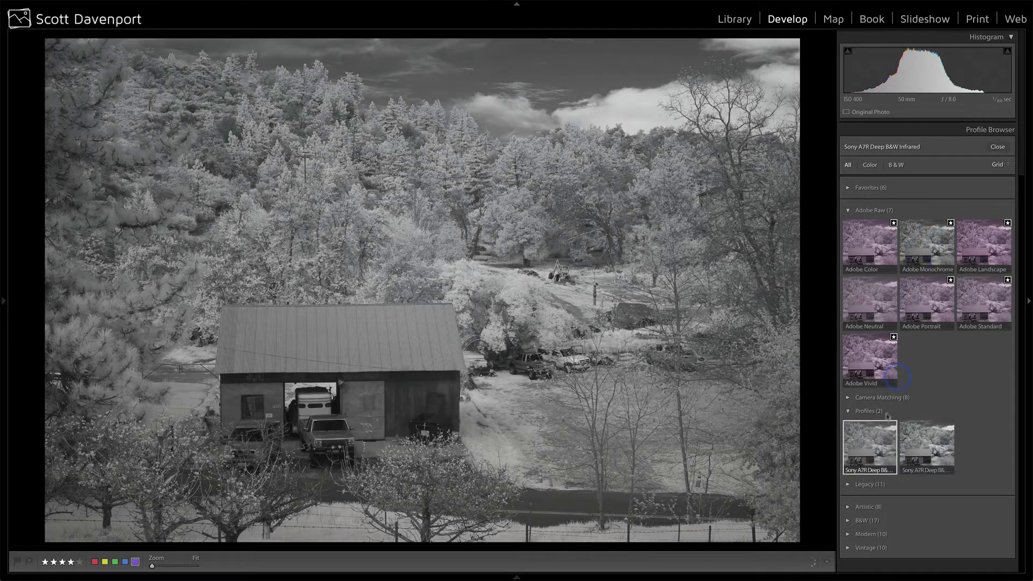
Close the profile browser and set the photo's profile to Adobe Monochrome.
left_click(913, 234)
left_click(997, 148)
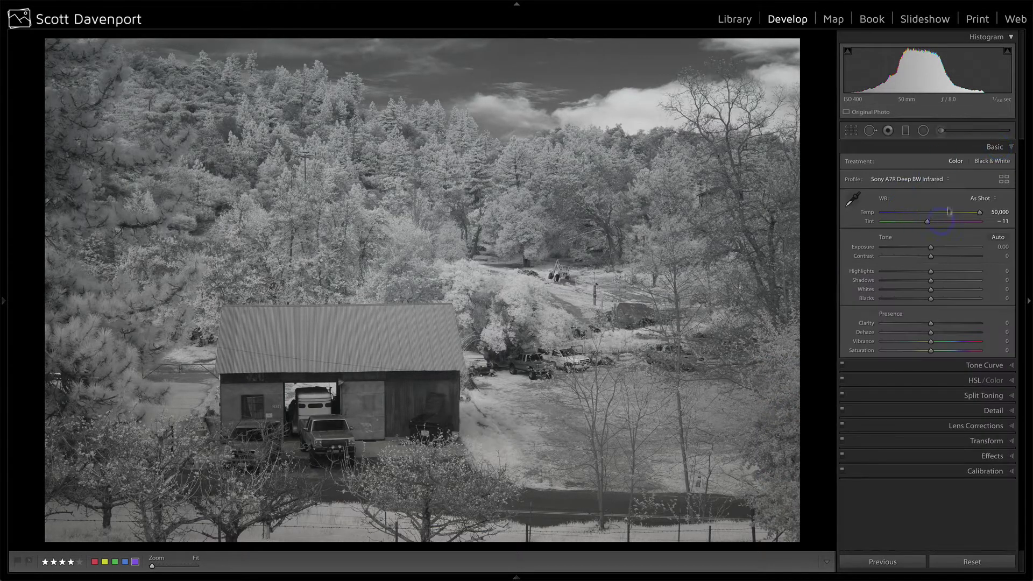
left_click(910, 179)
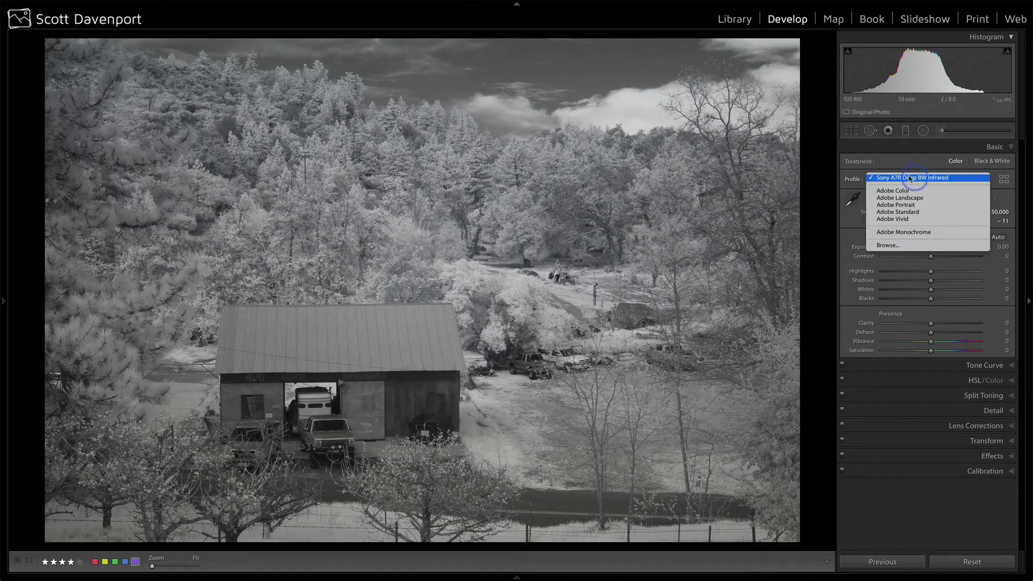
left_click(907, 233)
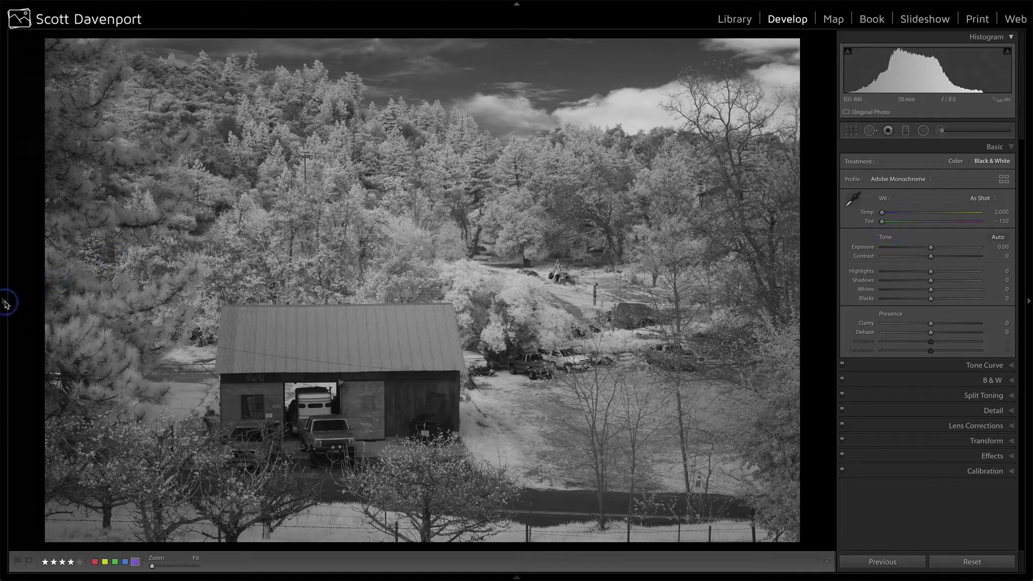
Load the 01 Adobe Monochrome snapshot, followed by the 03 Basic Panel snapshot.
mouse_move(5, 300)
left_click(64, 90)
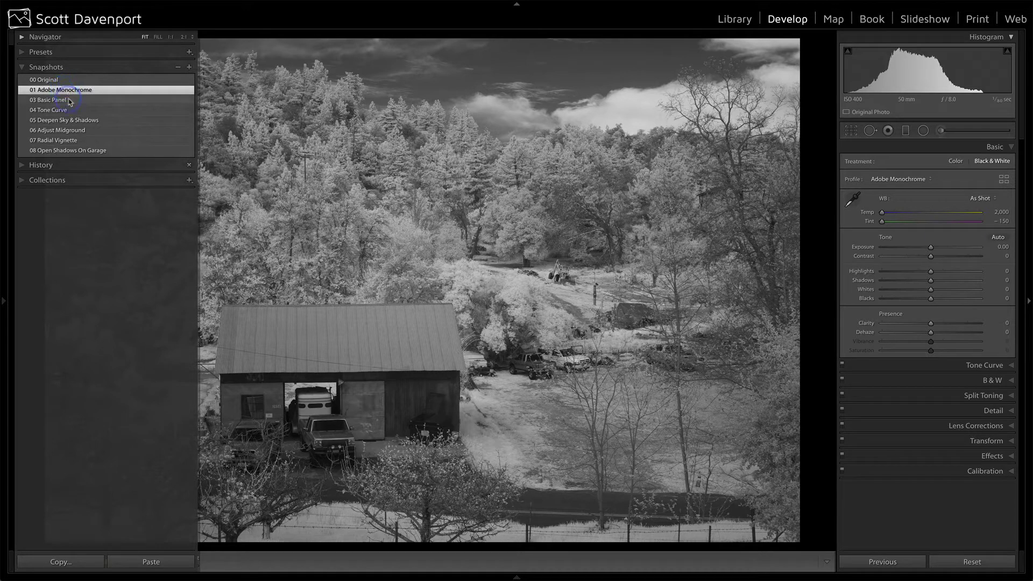
left_click(68, 100)
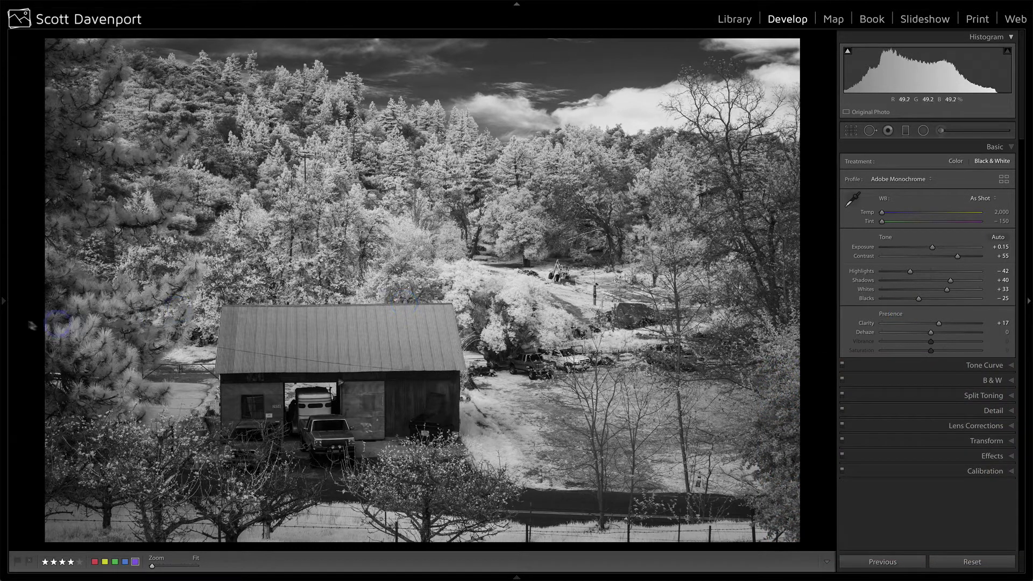
Load the 04 Tone Curve snapshot and open its tone curve settings.
mouse_move(3, 318)
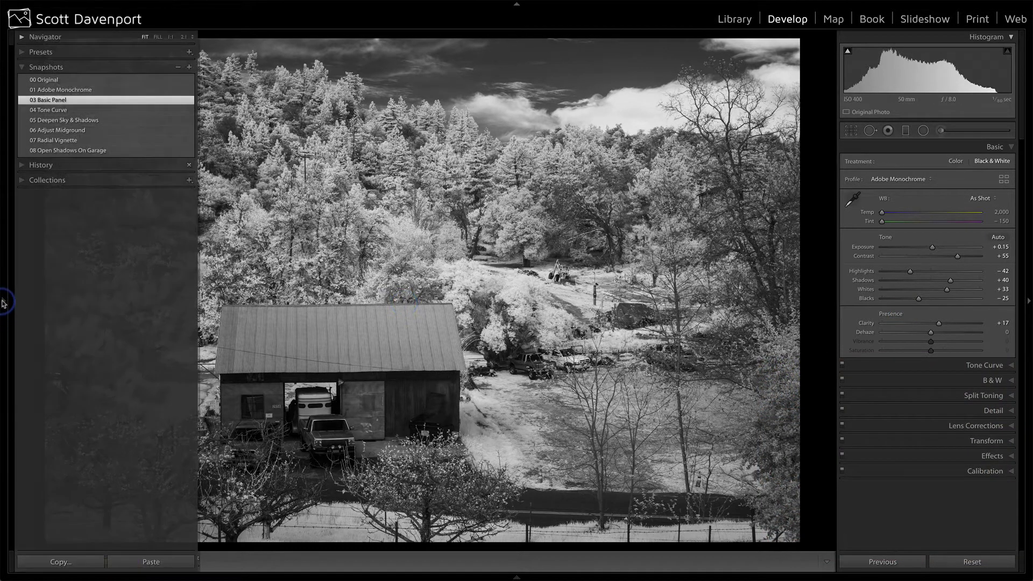
left_click(71, 111)
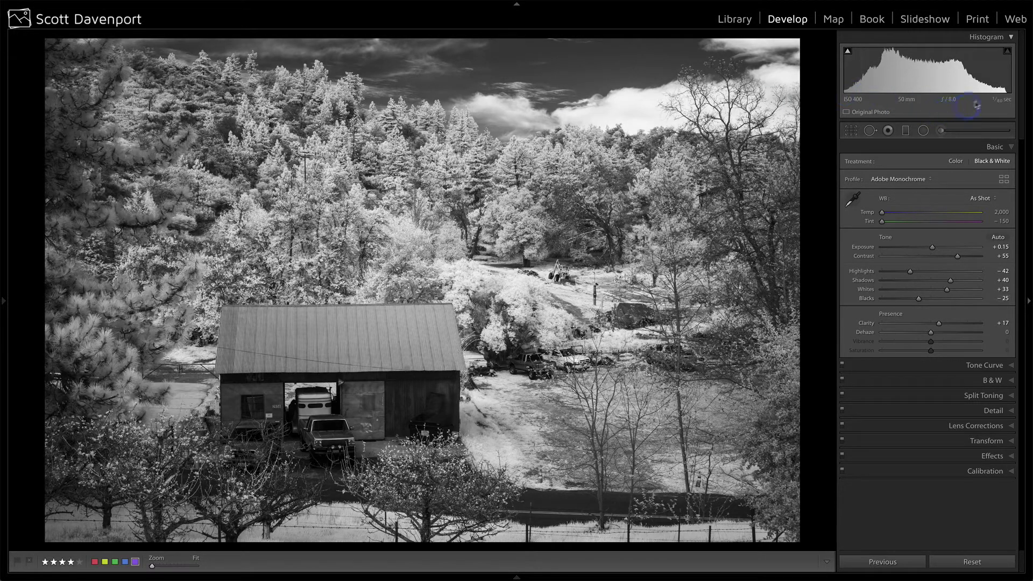
left_click(980, 366)
Lower the tone curve's highlight point, compare the photo with the curve off and on, and raise the point again.
left_click(971, 189)
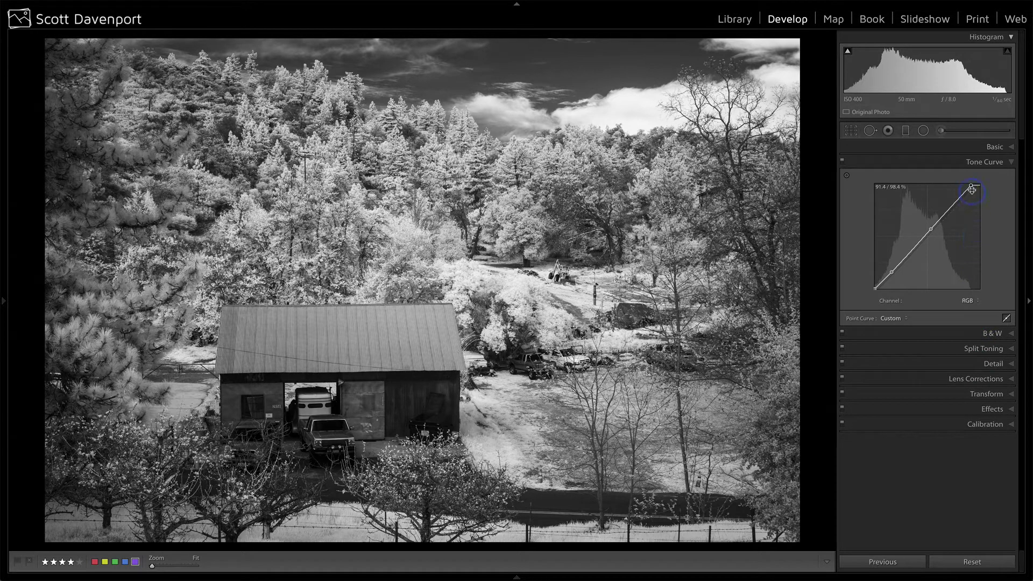
mouse_move(974, 186)
left_mouse_down()
mouse_move(982, 188)
mouse_move(973, 190)
left_mouse_up()
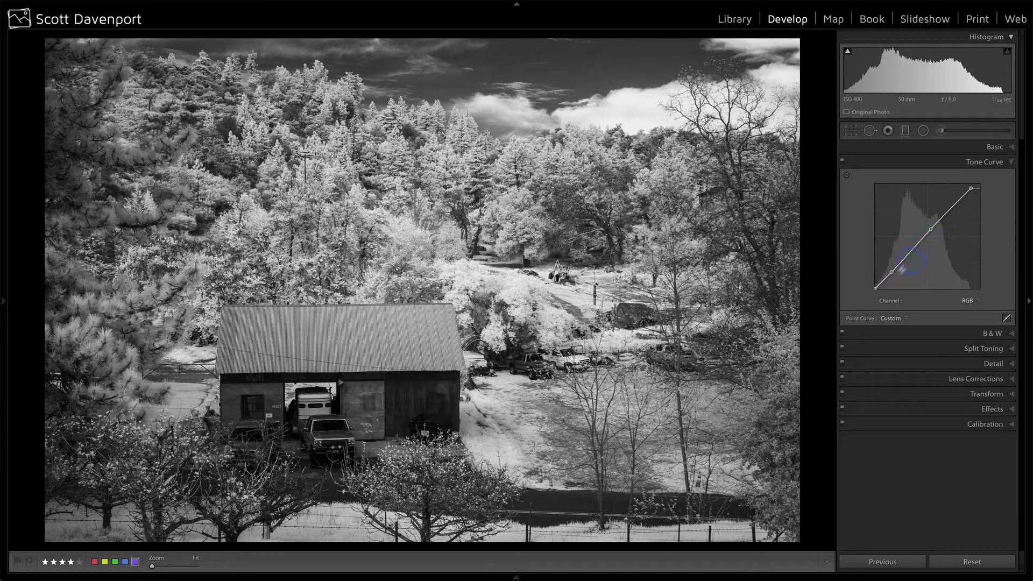
left_click(842, 162)
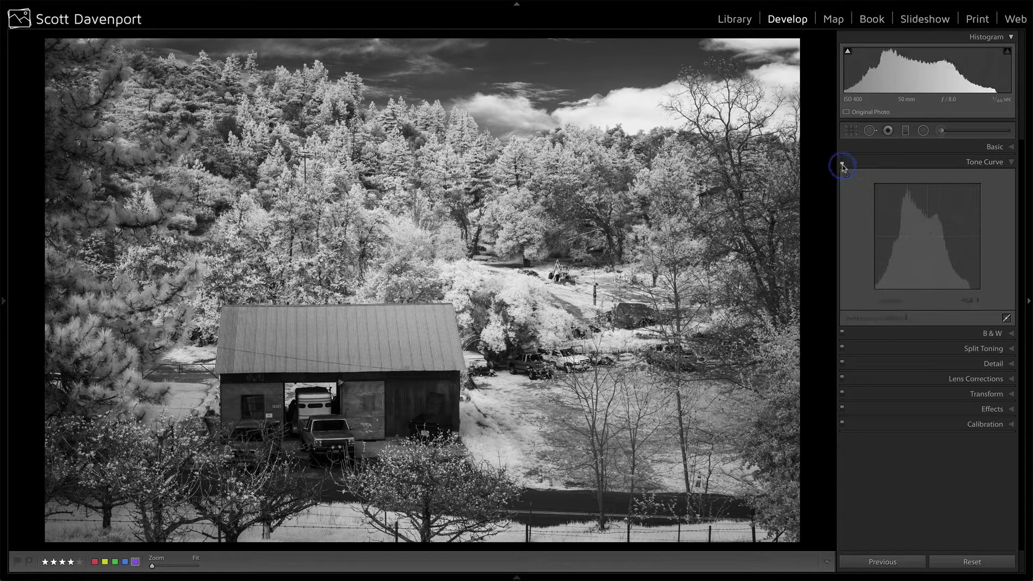
left_click(842, 161)
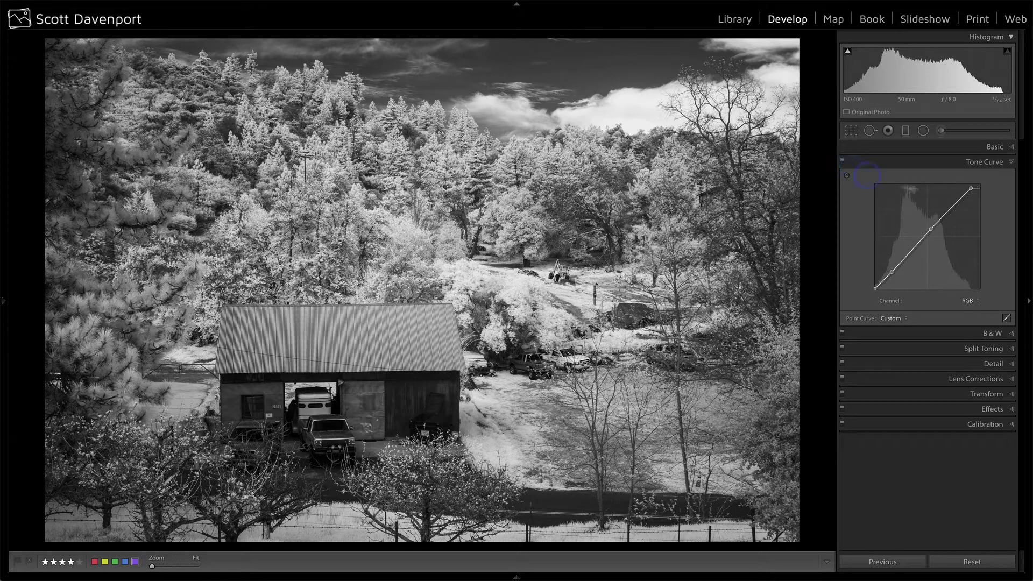
left_click_drag(971, 191, 972, 187)
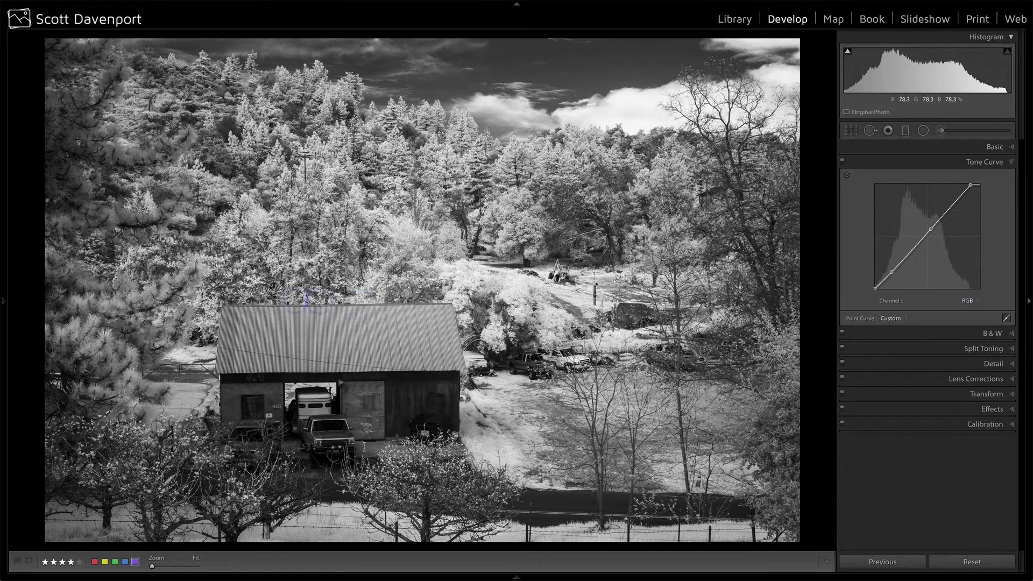
Load the 05 Deepen Sky & Shadows snapshot and examine its graduated filter's exposure and luminance range mask settings.
mouse_move(4, 303)
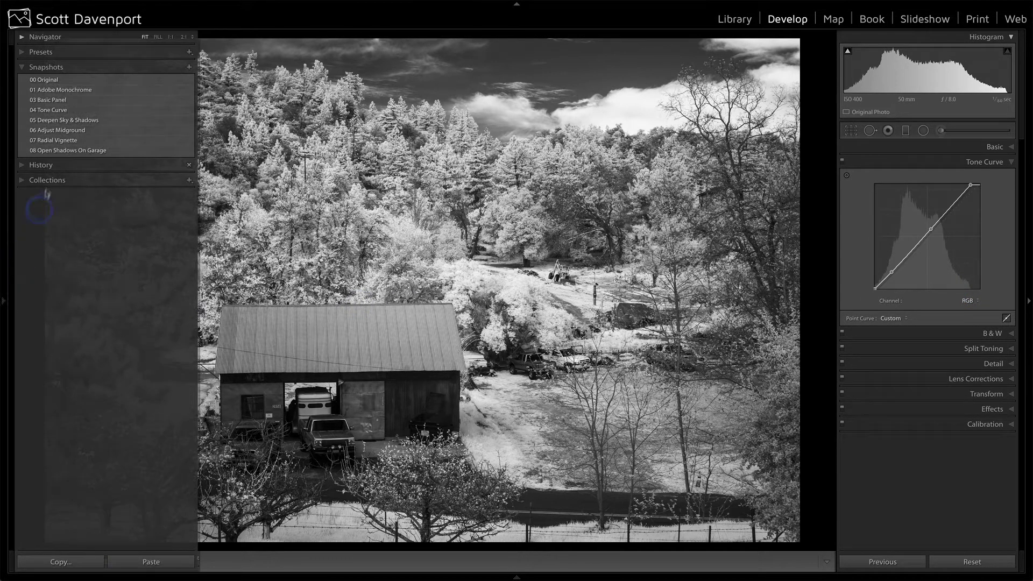
left_click(80, 121)
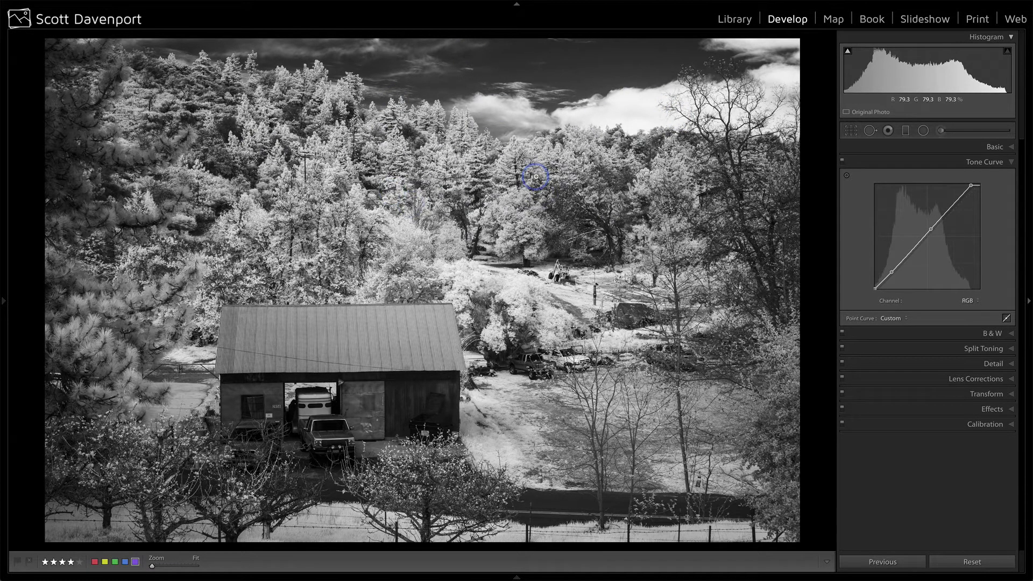
left_click(893, 131)
left_click(905, 131)
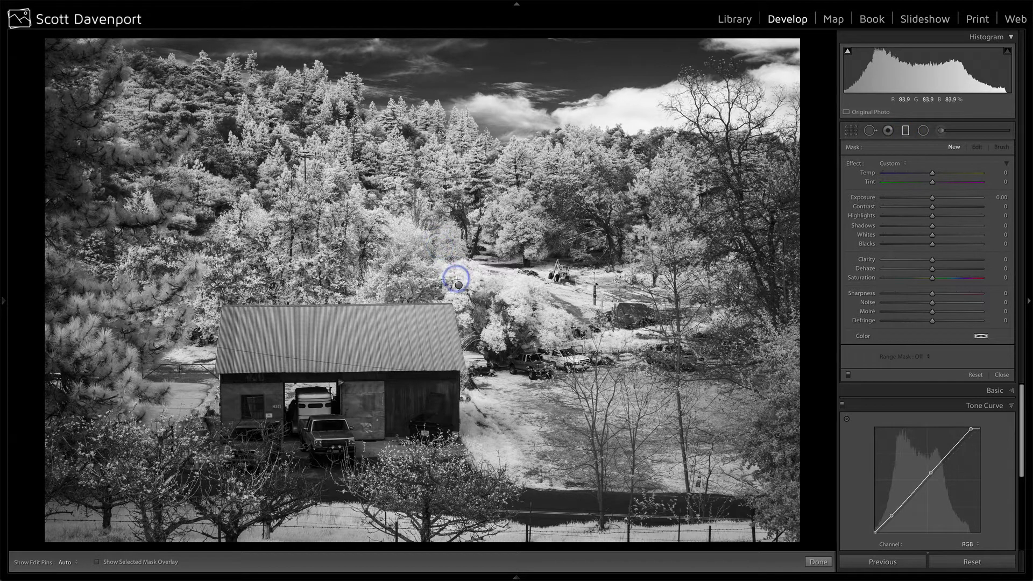
mouse_move(457, 284)
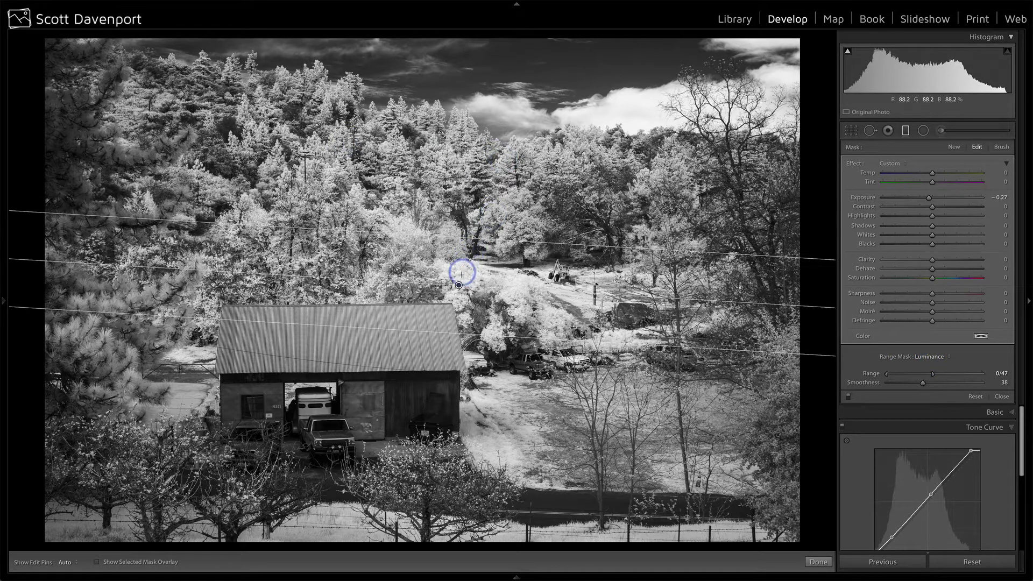
mouse_move(459, 284)
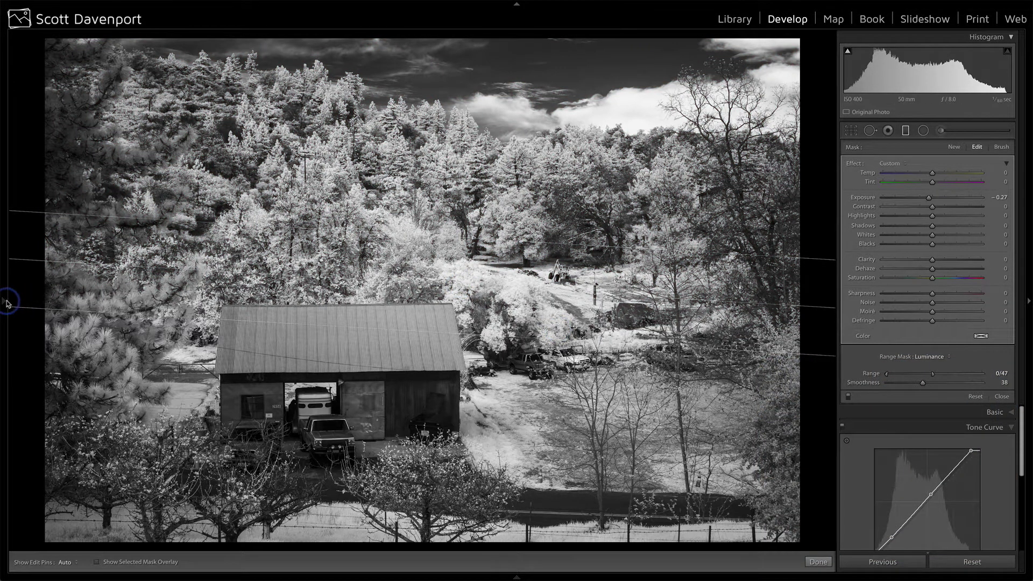
Load the 06 Adjust Midground snapshot and select the radial filter centred on the garage roof to examine its settings.
mouse_move(6, 303)
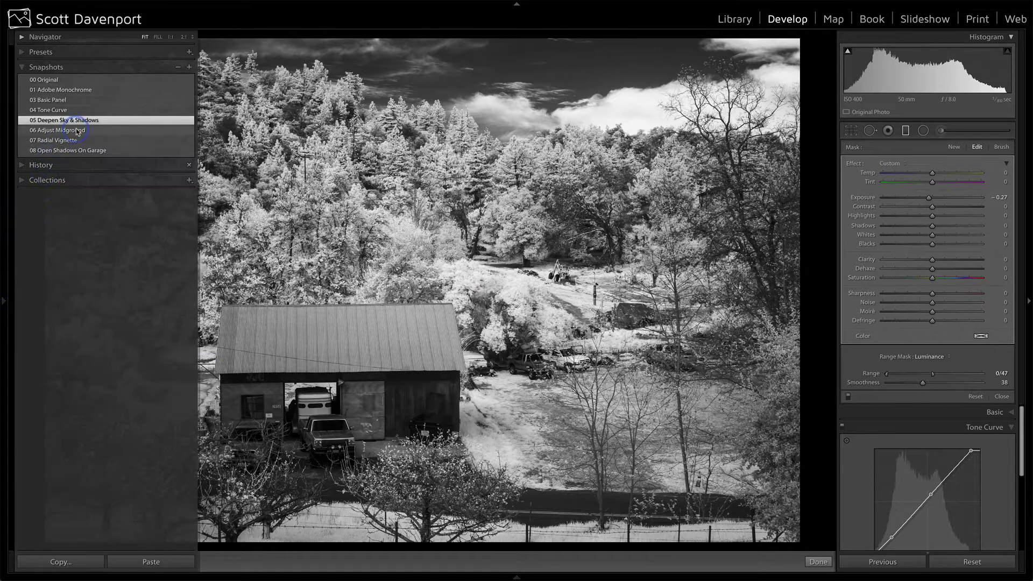
left_click(78, 131)
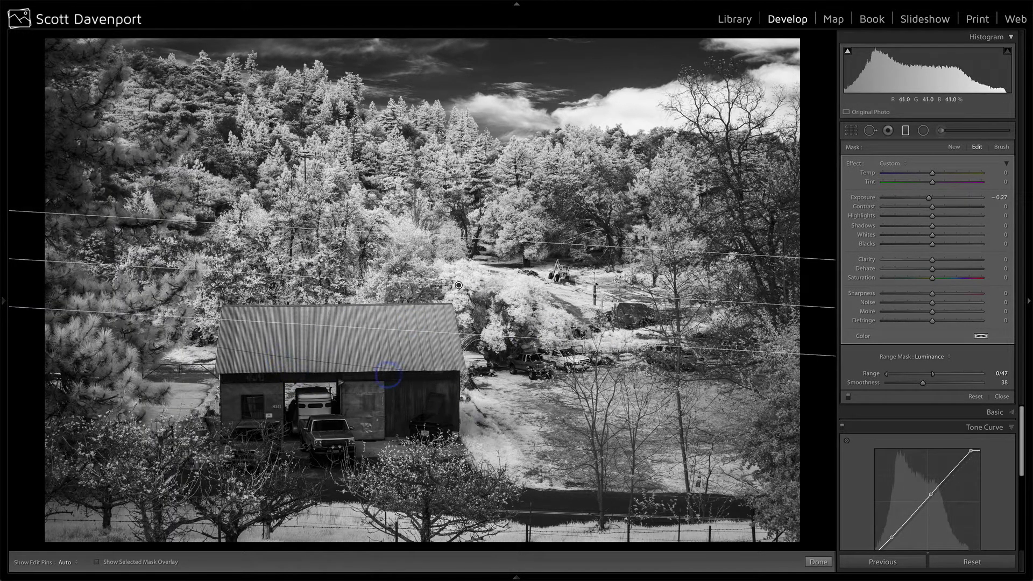
left_click(923, 130)
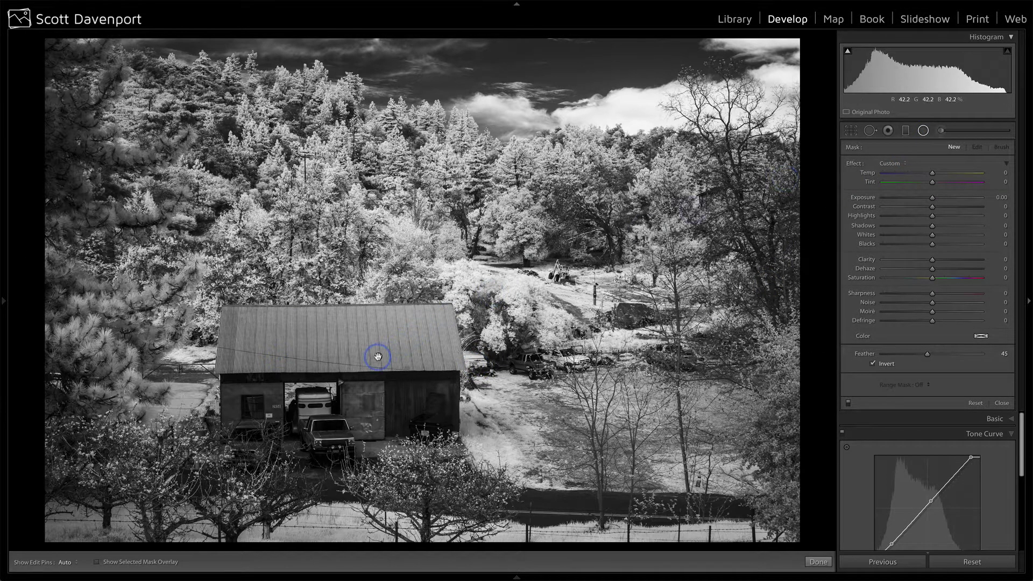
left_click_drag(377, 357, 33, 517)
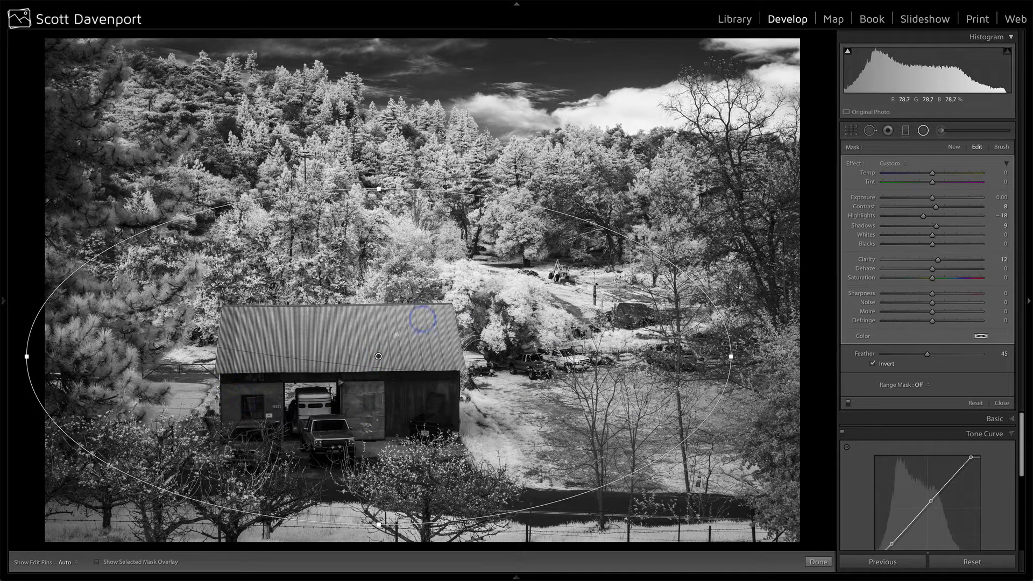
mouse_move(378, 357)
Load the 07 Radial Vignette snapshot and open the Effects settings to show the post-crop vignetting options.
mouse_move(7, 302)
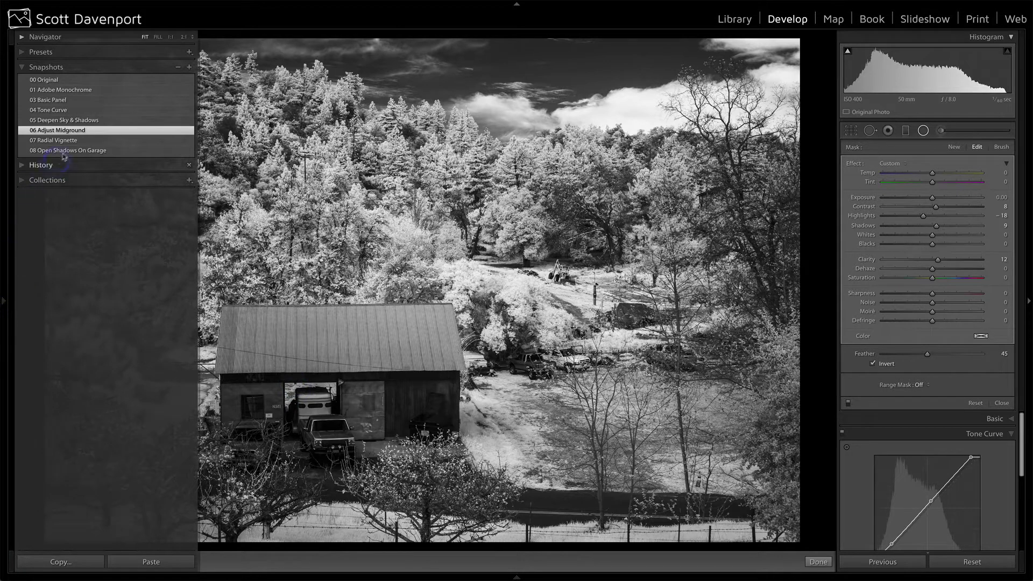
left_click(75, 140)
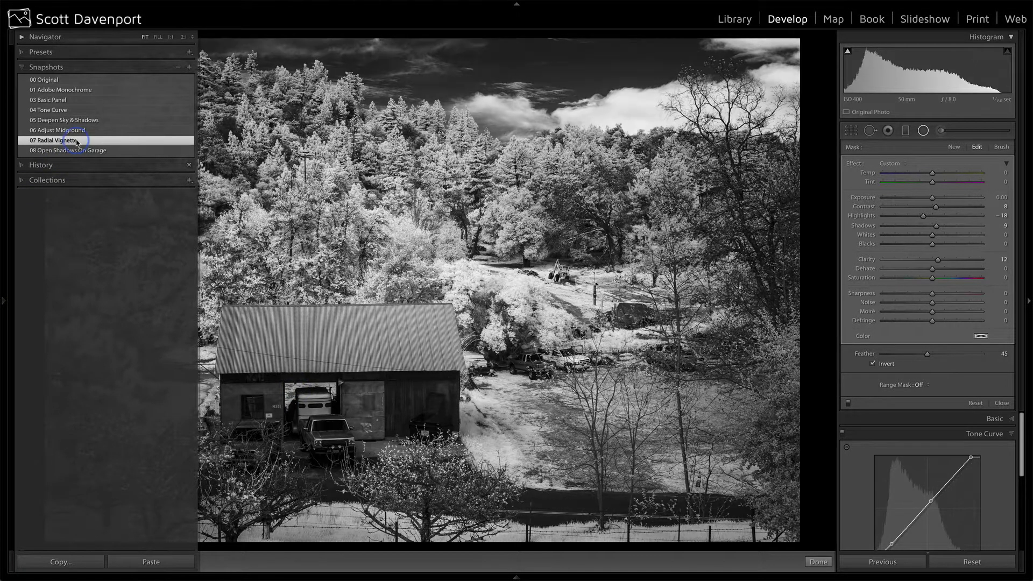
scroll(992, 423, "down", 3)
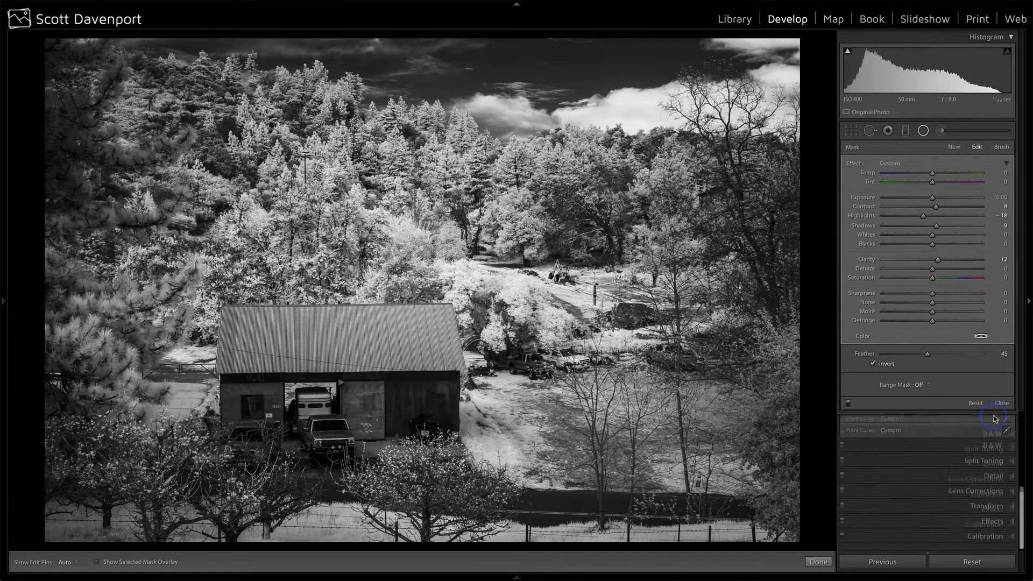
left_click(990, 522)
scroll(989, 520, "down", 2)
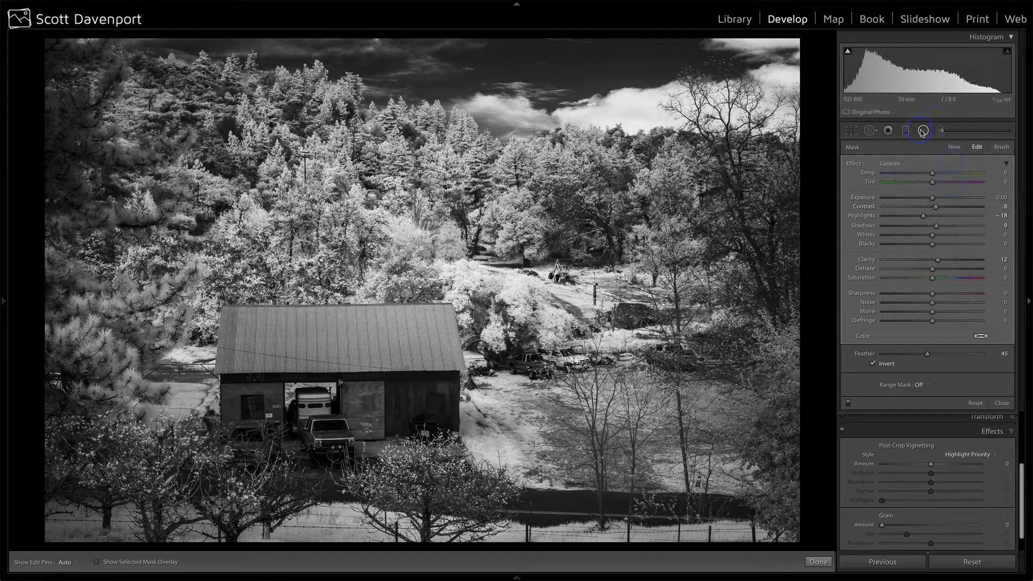
Select the large vignette radial filter on the garage roof, examine its mask and exposure, and compare the photo with radial filters off and on.
left_click(336, 326)
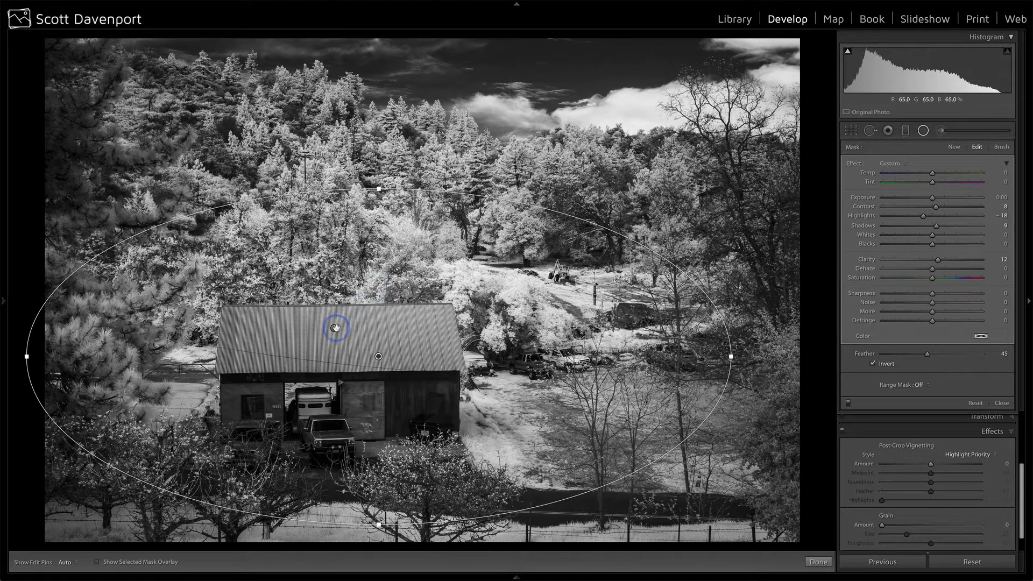
left_click(335, 327)
mouse_move(336, 328)
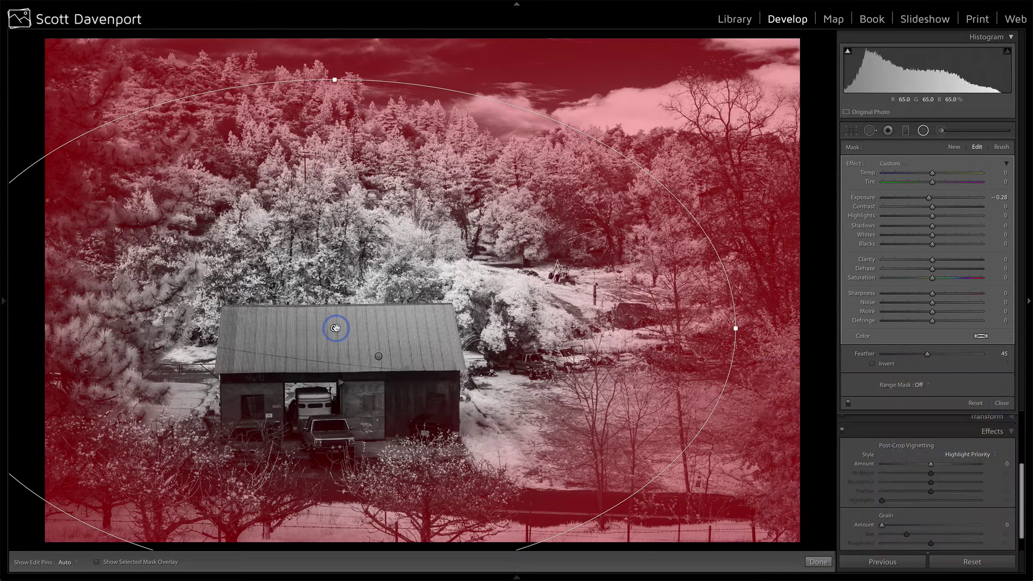
left_click(922, 196)
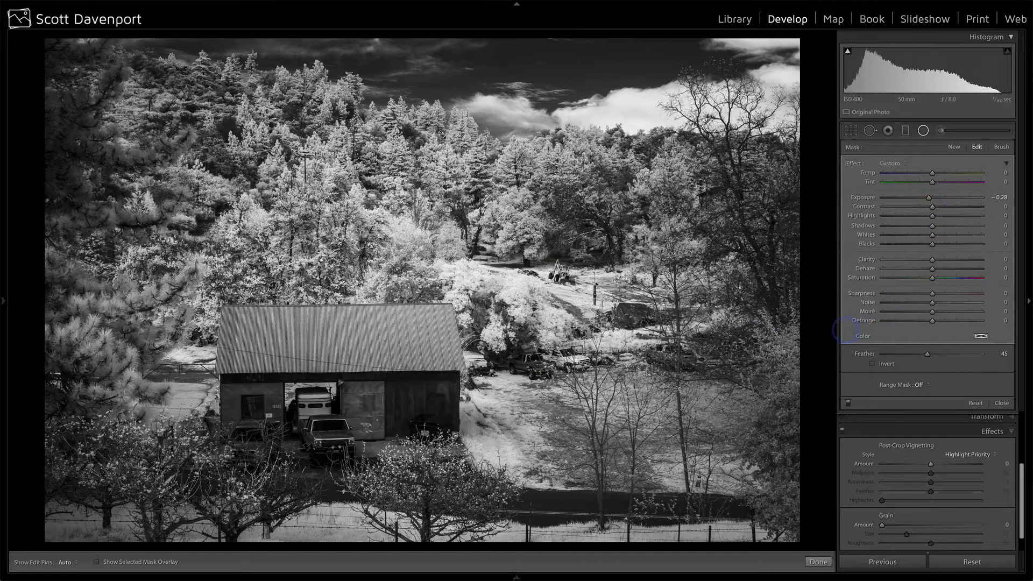
left_click(854, 407)
left_click(848, 404)
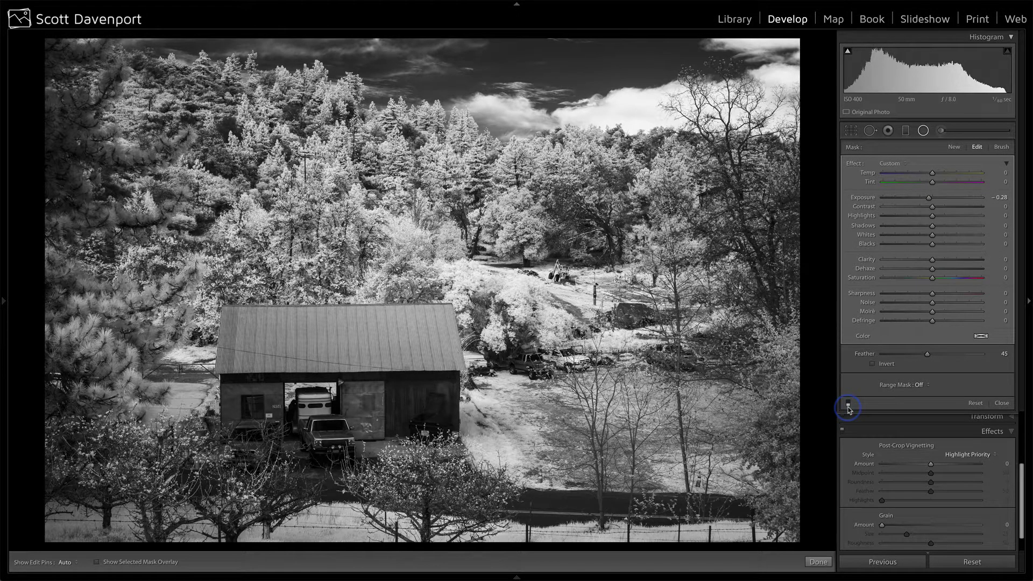
left_click(848, 404)
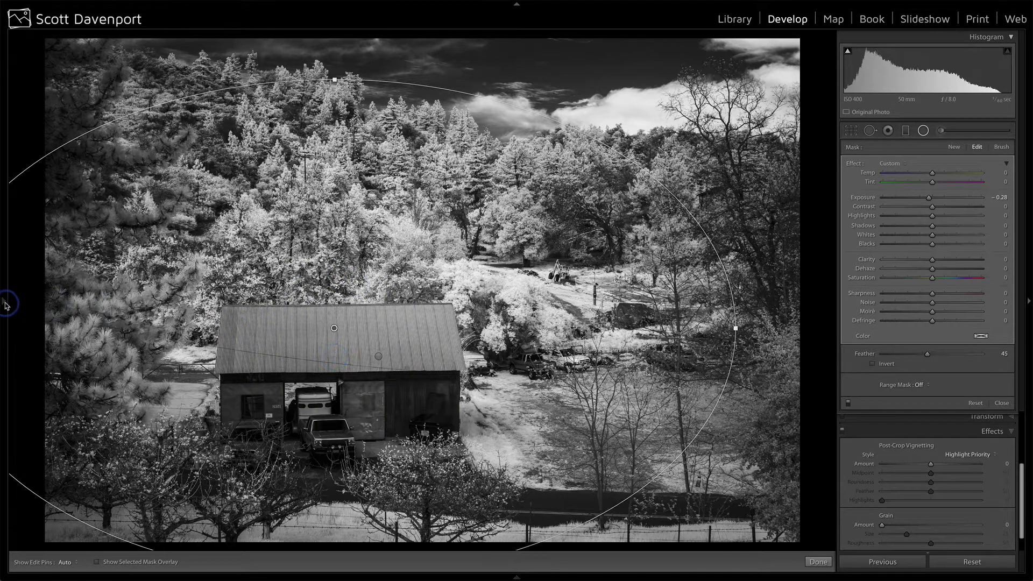
Load the 08 Open Shadows On Garage snapshot and select the radial filter at the garage's open front to examine its settings.
mouse_move(4, 304)
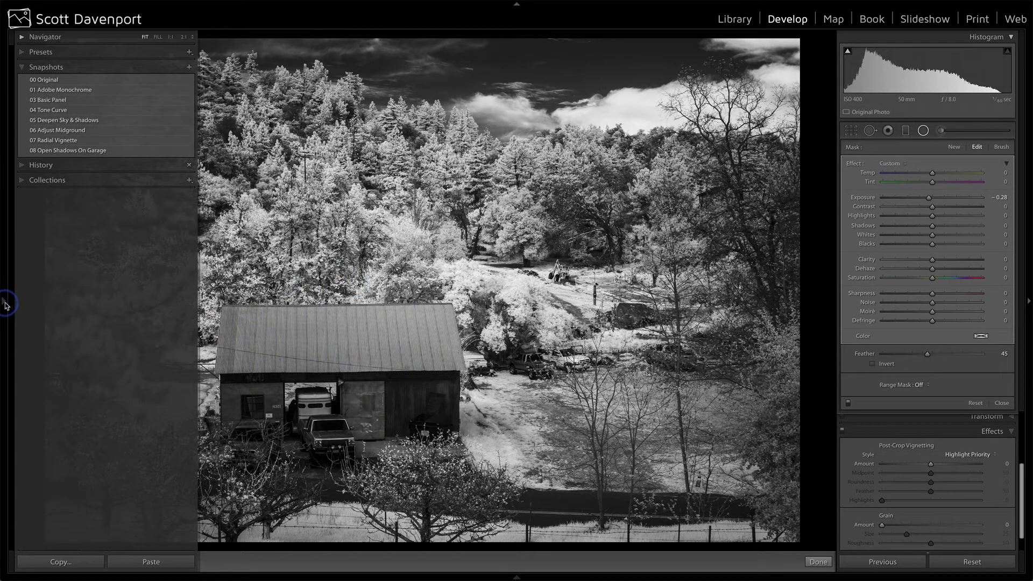
left_click(75, 151)
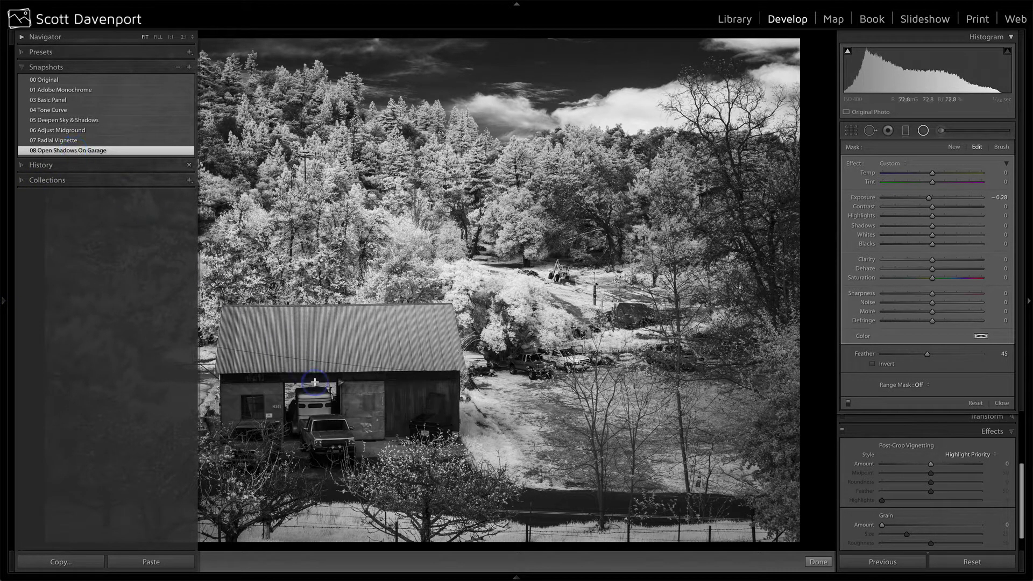
left_click(332, 414)
mouse_move(331, 413)
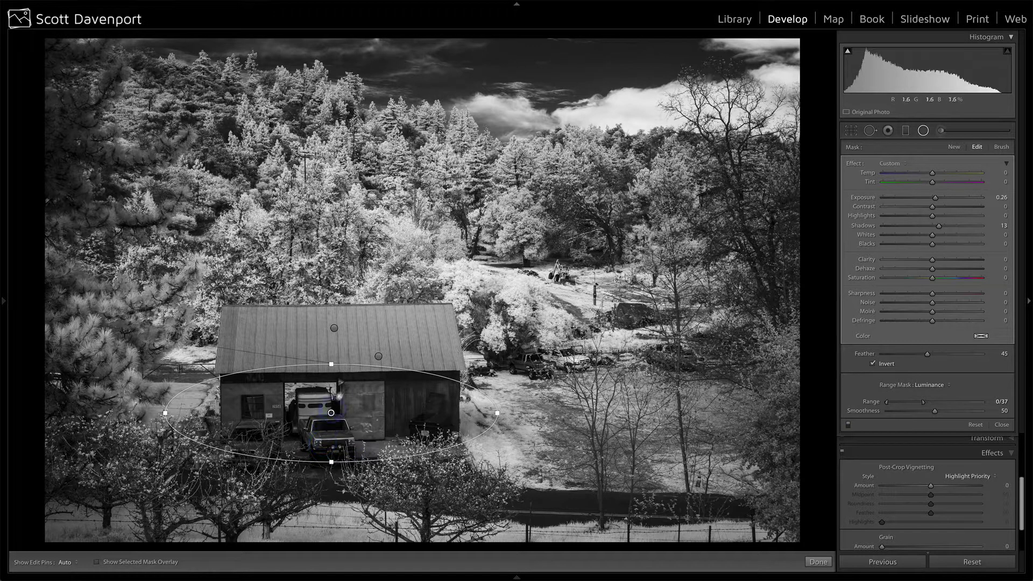
Review the midground and vignette radial filters on the garage roof in turn, ending on the garage-front filter.
left_click(378, 356)
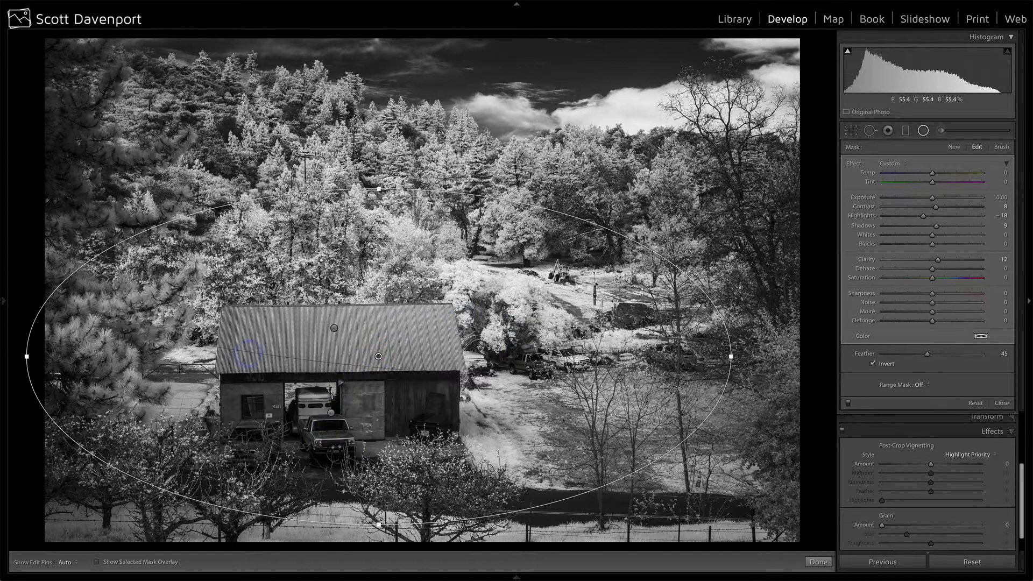
left_click(331, 330)
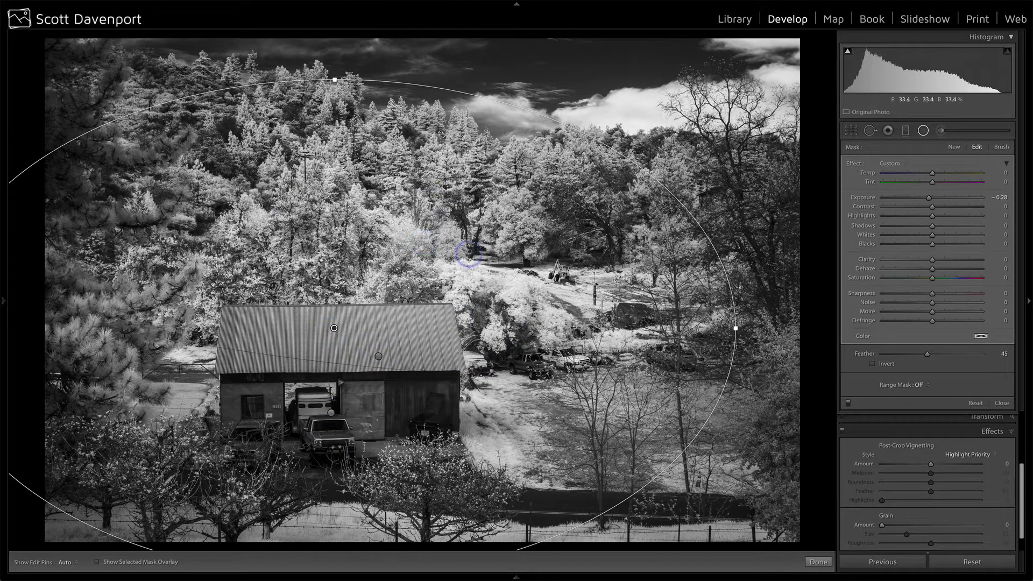
left_click(332, 412)
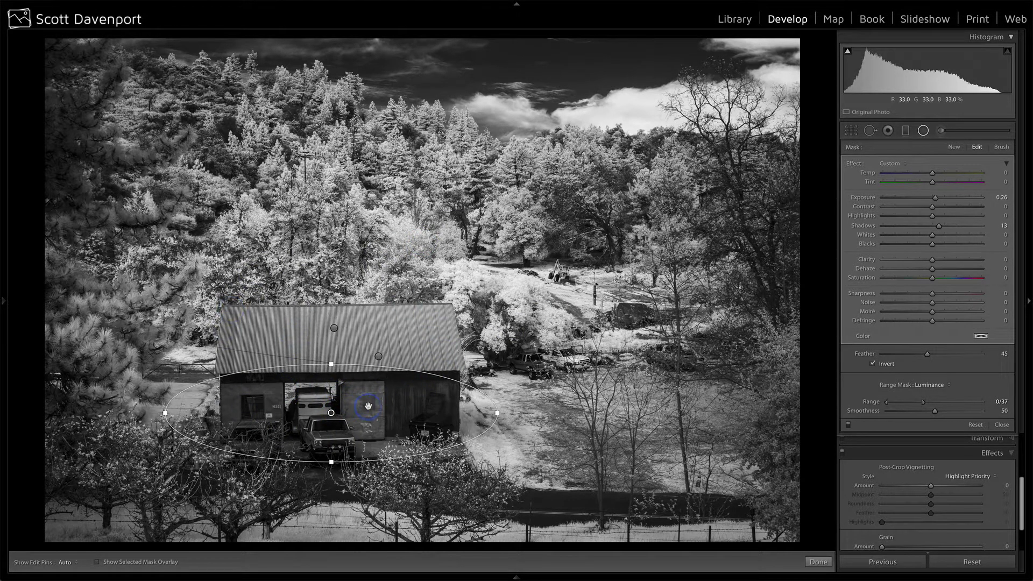
Compare the photo with the radial filters off and on, and the unedited original with the finished black and white version.
left_click(848, 424)
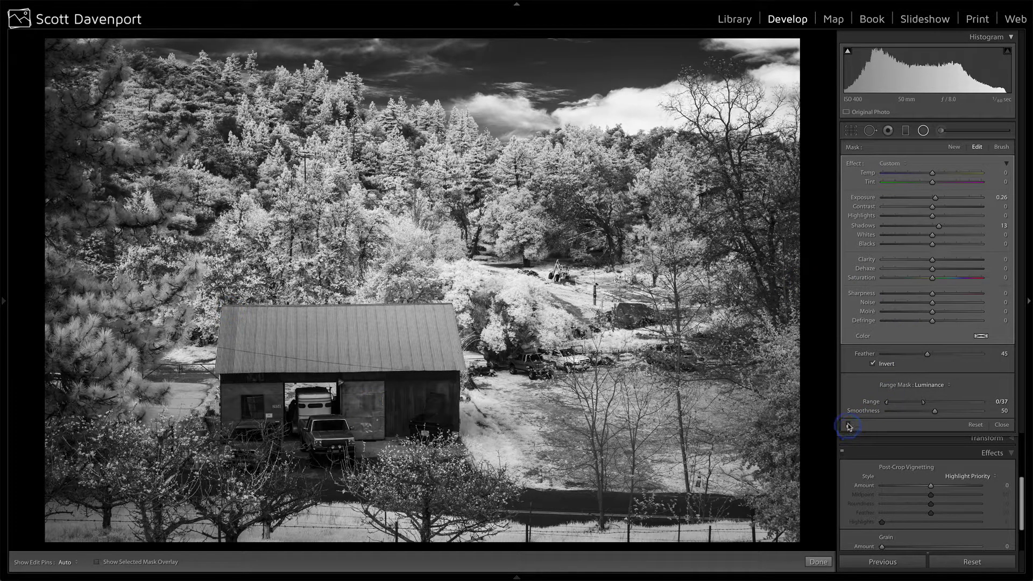
left_click(848, 425)
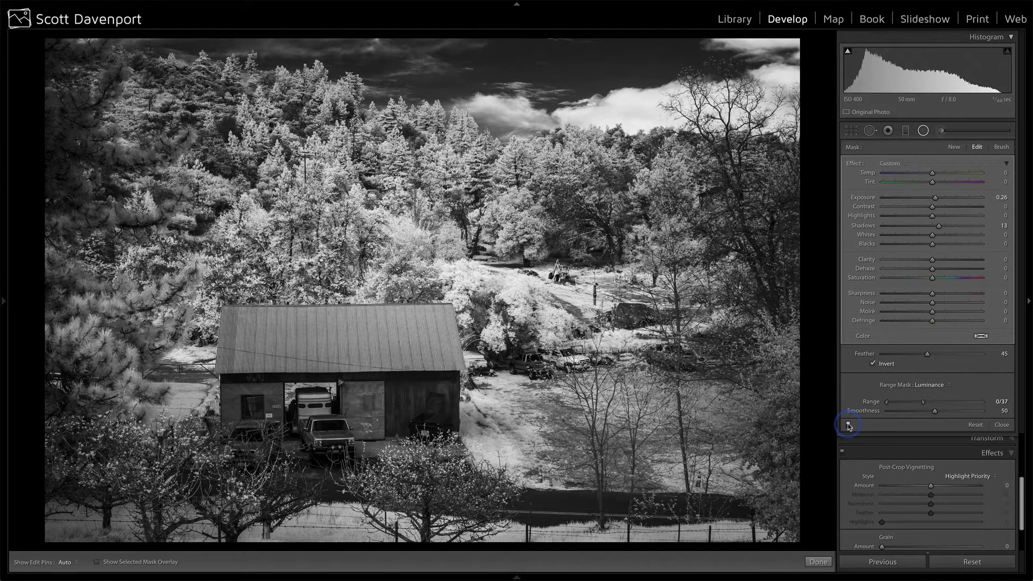
key("backslash")
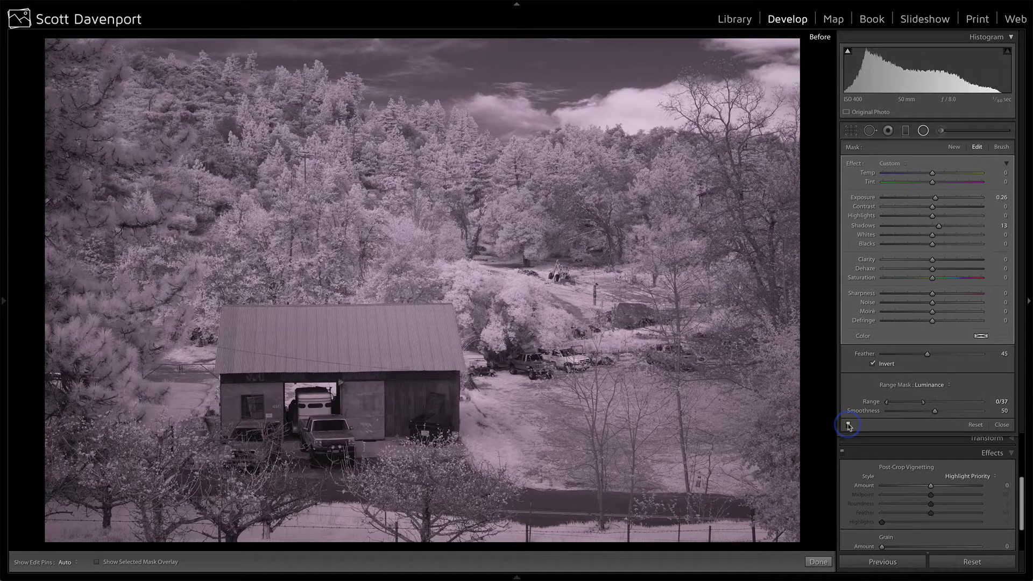
key("backslash")
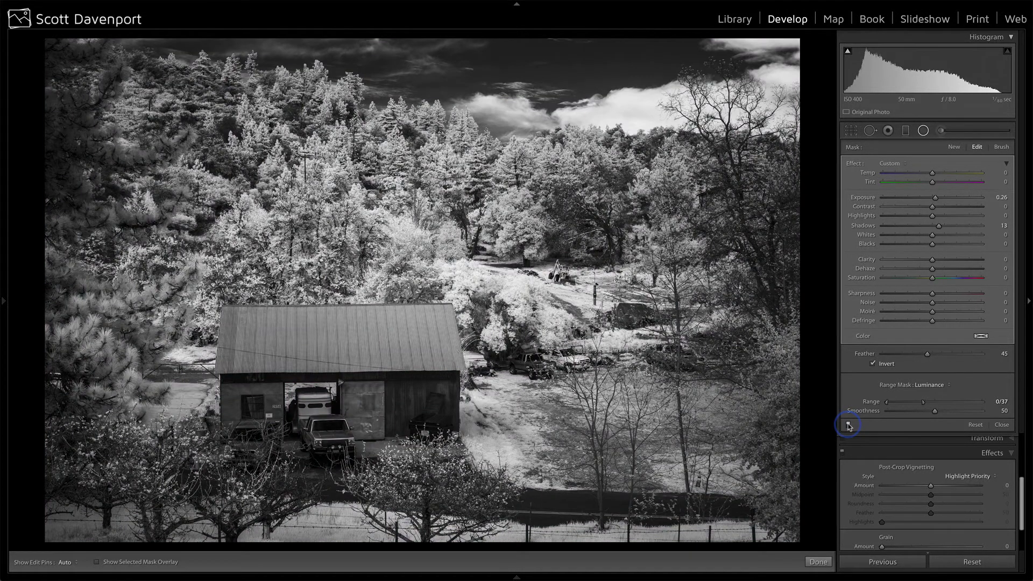